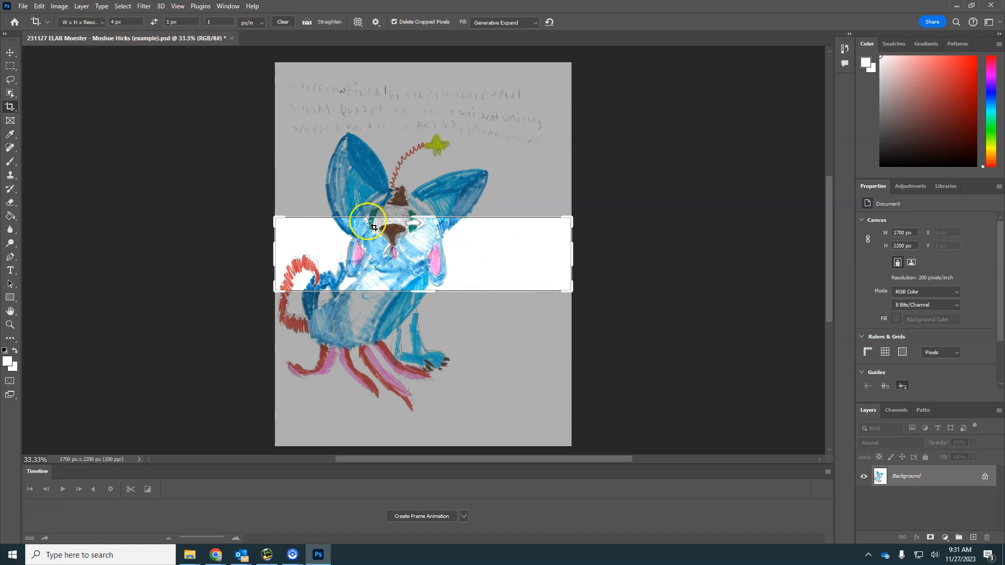
# - Clear the preset width, height and resolution values for the Crop tool
pyautogui.moveTo(425, 215); pyautogui.dragTo(427, 187)
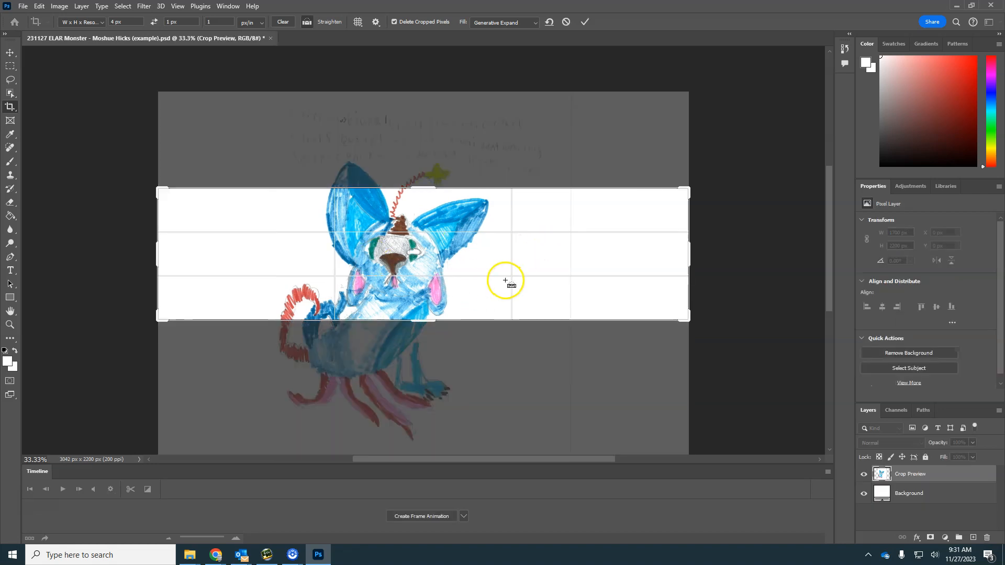
pyautogui.hotkey('ctrl', 'z')
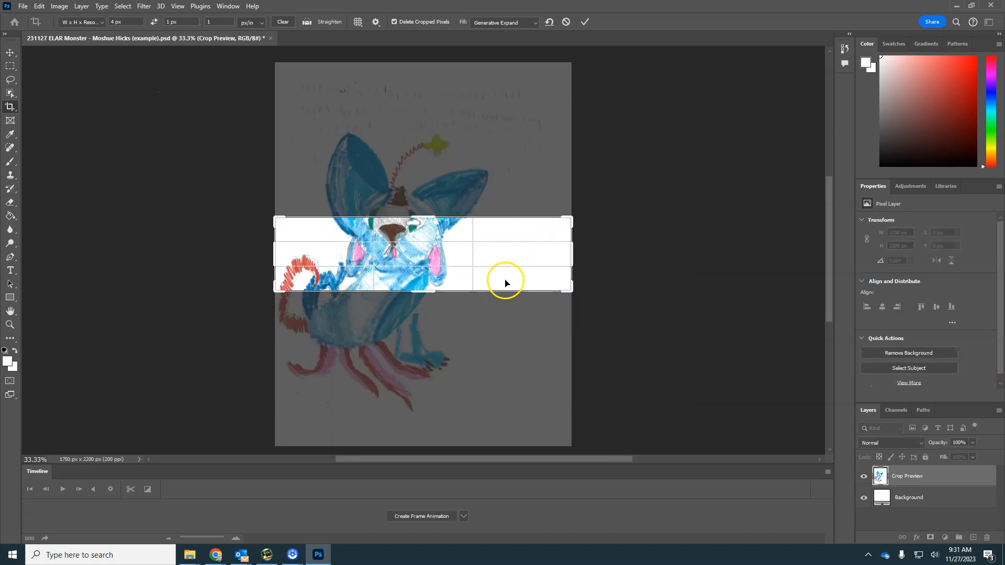
pyautogui.click(281, 22)
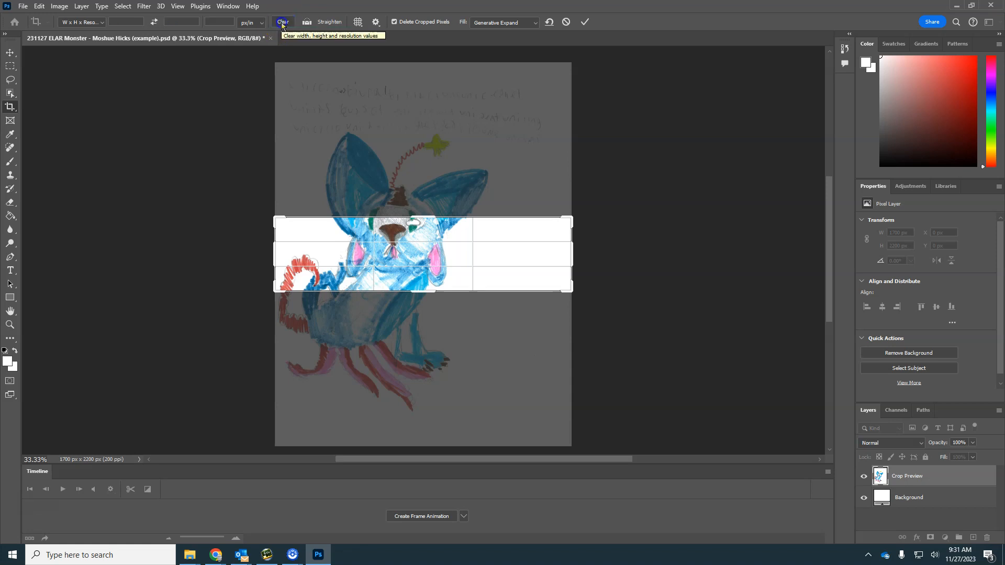
# - Crop the page closely around the monster drawing to about 1256 x 1702 px and save the document
pyautogui.moveTo(433, 220); pyautogui.dragTo(423, 170)
pyautogui.moveTo(573, 267); pyautogui.dragTo(534, 271)
pyautogui.moveTo(423, 336); pyautogui.dragTo(424, 399)
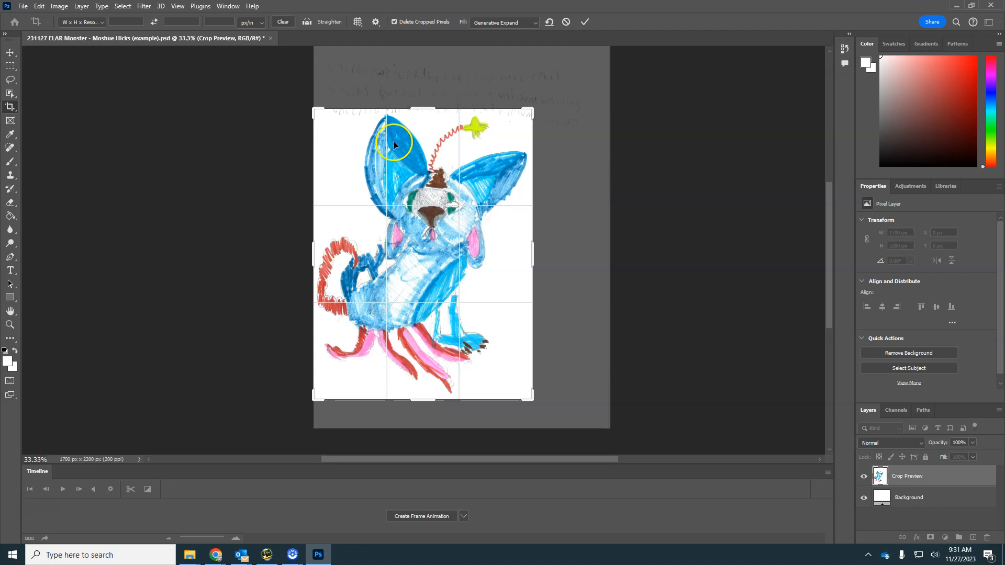
pyautogui.moveTo(424, 103); pyautogui.dragTo(424, 105)
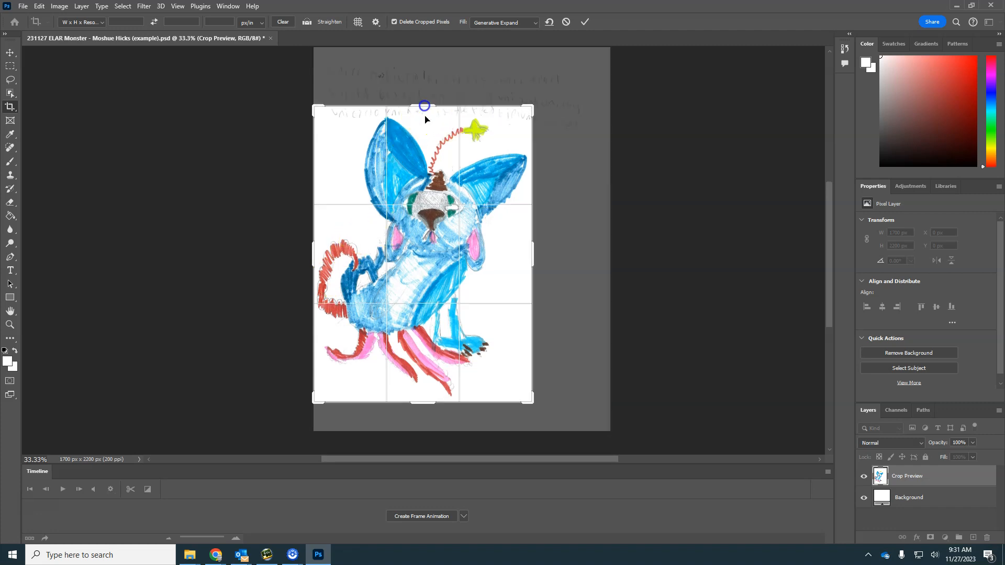
pyautogui.doubleClick(495, 291)
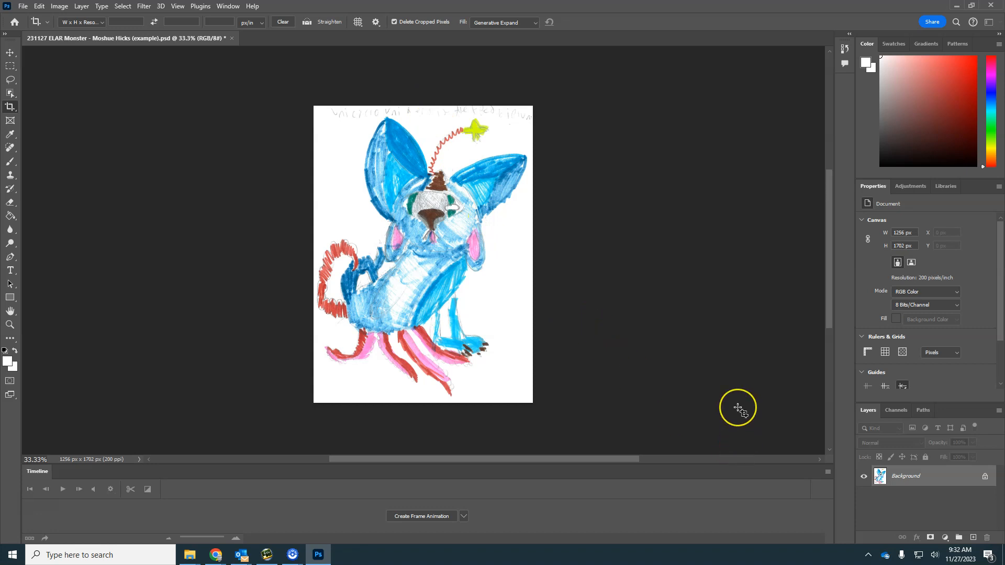
pyautogui.hotkey('ctrl', '+')
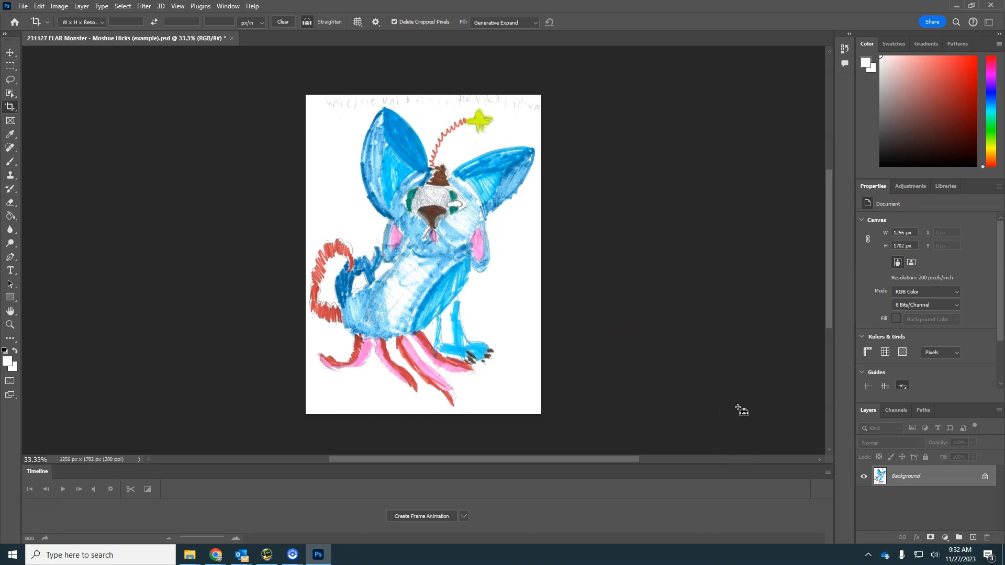
pyautogui.moveTo(657, 321)
pyautogui.mouseDown()
pyautogui.moveTo(653, 345)
pyautogui.moveTo(662, 339)
pyautogui.mouseUp()
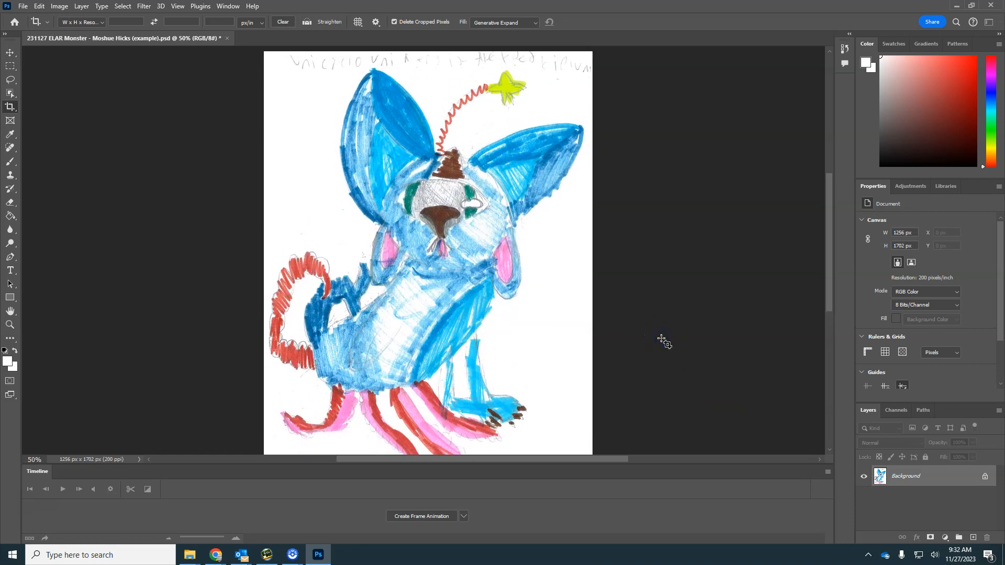
pyautogui.hotkey('ctrl', 's')
# - Add a Levels adjustment layer above the Background layer, keeping the default name and options
pyautogui.click(945, 538)
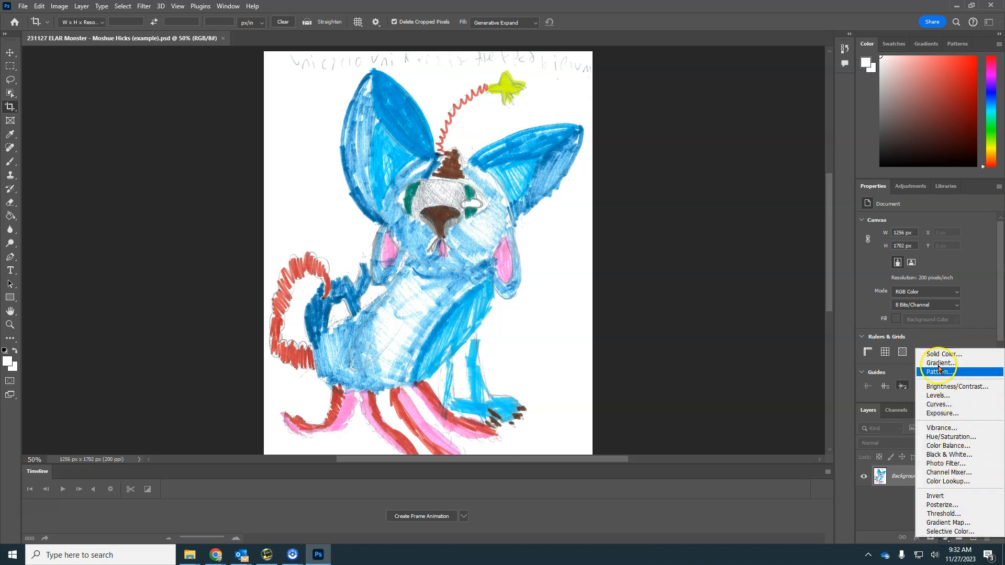
pyautogui.click(81, 7)
pyautogui.click(81, 6)
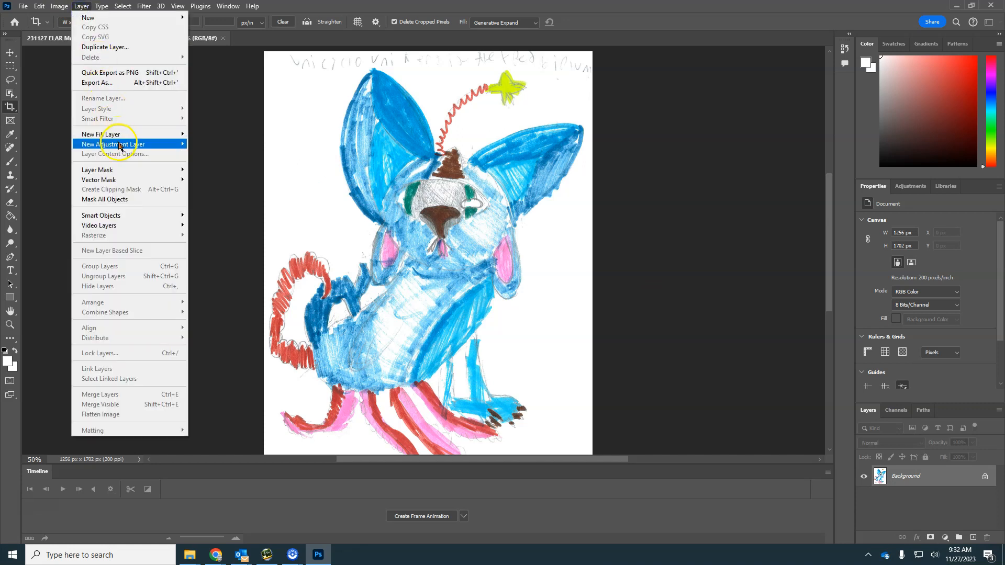
pyautogui.moveTo(152, 145)
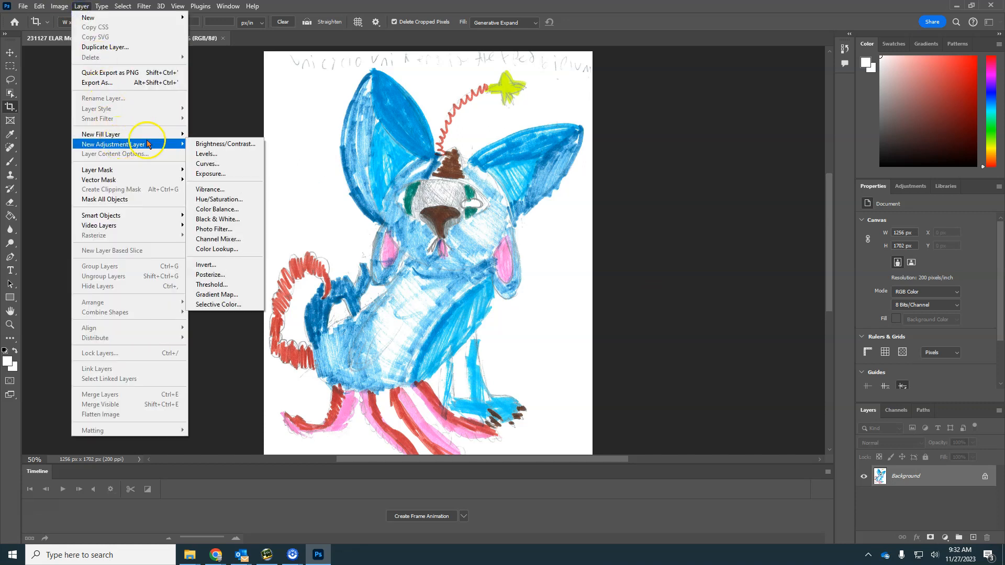
pyautogui.click(228, 155)
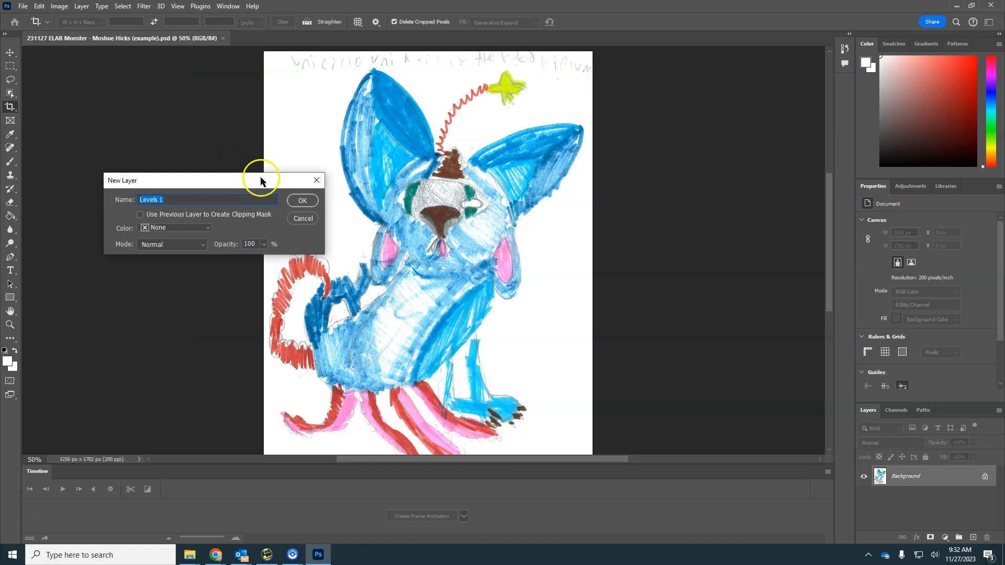
pyautogui.click(300, 199)
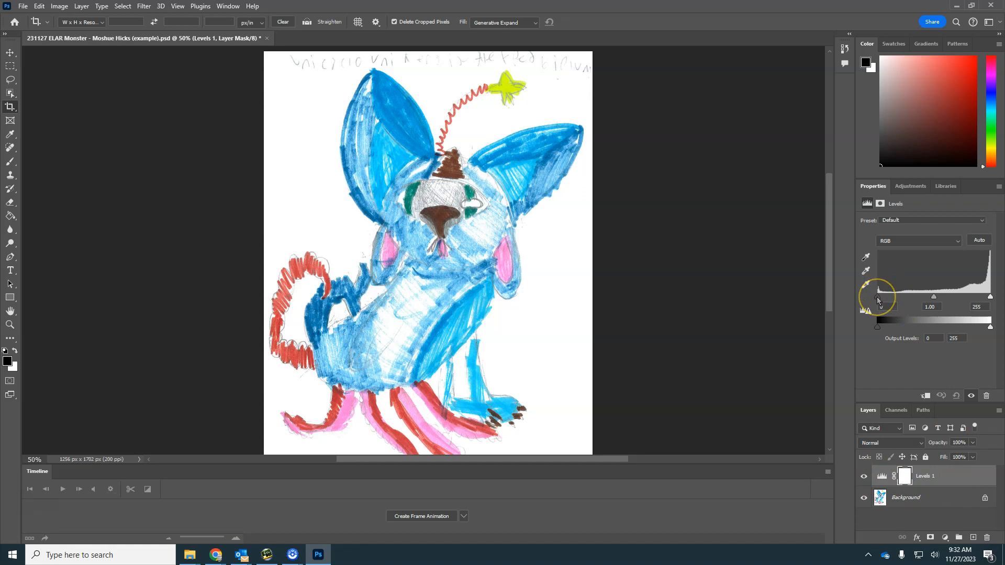
# - Give the layer list more height and bring the Levels output settings into view
pyautogui.click(877, 296)
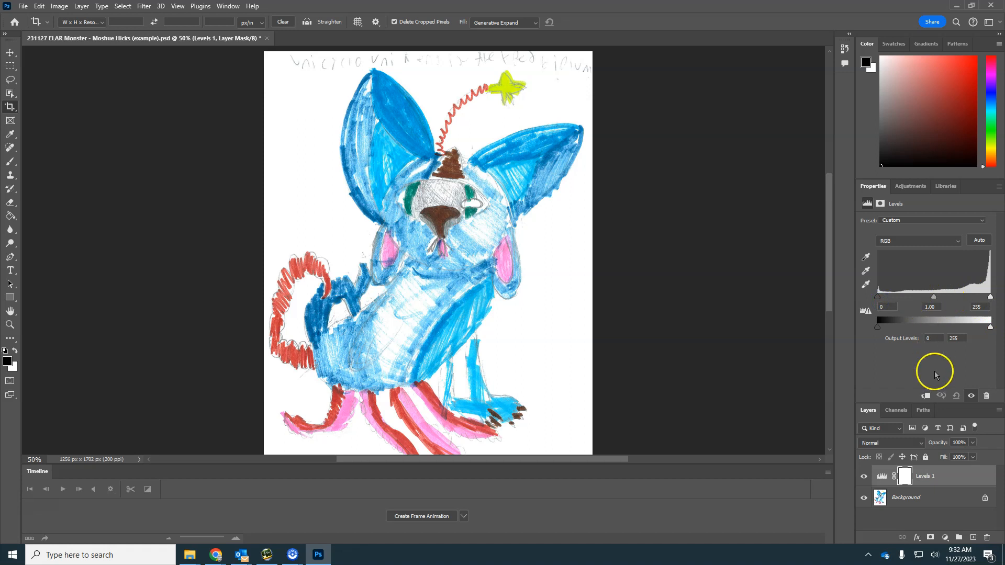
pyautogui.moveTo(935, 402); pyautogui.dragTo(920, 315)
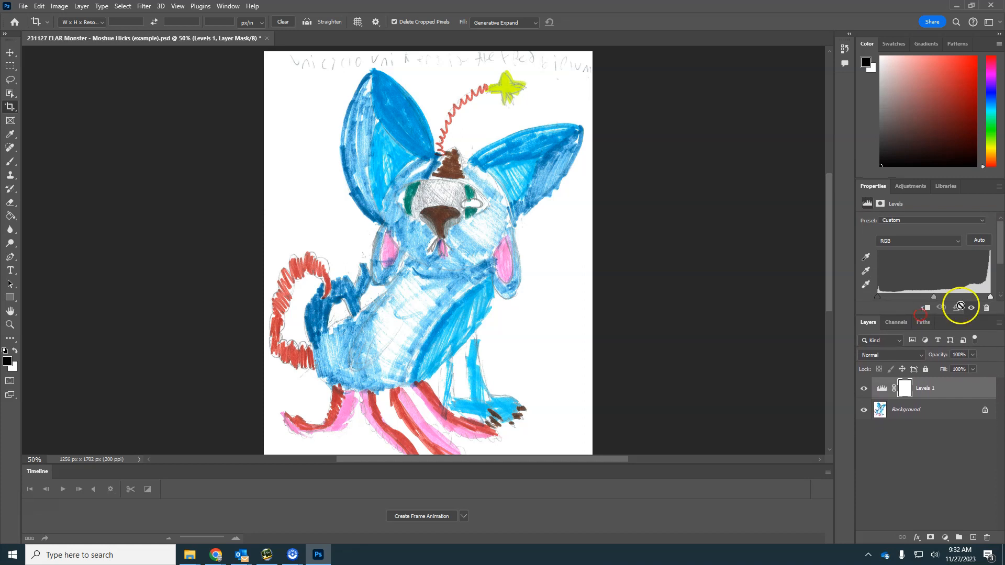
pyautogui.moveTo(998, 245); pyautogui.dragTo(994, 262)
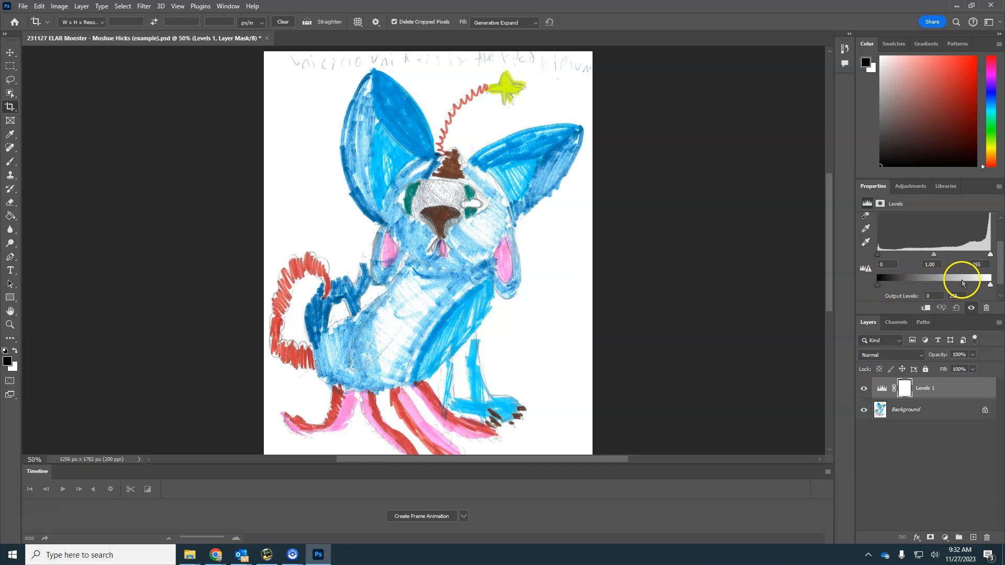
# - Try moving the Levels output limits and raising the shadow input level to 168
pyautogui.moveTo(877, 285)
pyautogui.mouseDown()
pyautogui.moveTo(930, 287)
pyautogui.moveTo(890, 285)
pyautogui.mouseUp()
pyautogui.moveTo(990, 285)
pyautogui.mouseDown()
pyautogui.moveTo(928, 288)
pyautogui.moveTo(995, 288)
pyautogui.mouseUp()
pyautogui.moveTo(881, 256)
pyautogui.mouseDown()
pyautogui.moveTo(978, 259)
pyautogui.moveTo(951, 254)
pyautogui.mouseUp()
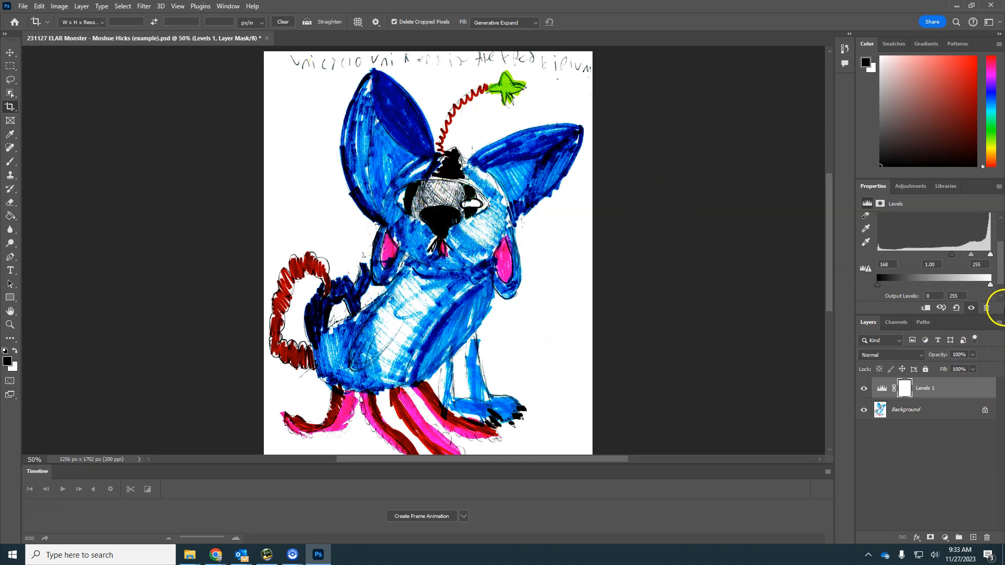
# - Set the Levels input values to 60 for shadows, 0.90 for midtones and 241 for highlights, and save the document
pyautogui.moveTo(952, 257); pyautogui.dragTo(905, 255)
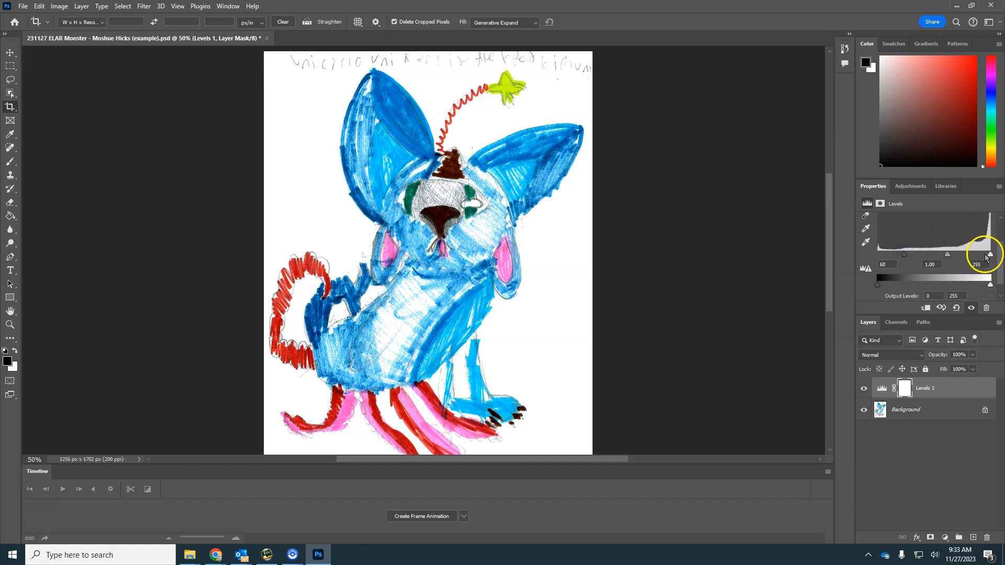
pyautogui.moveTo(987, 256)
pyautogui.mouseDown()
pyautogui.moveTo(967, 255)
pyautogui.moveTo(994, 257)
pyautogui.mouseUp()
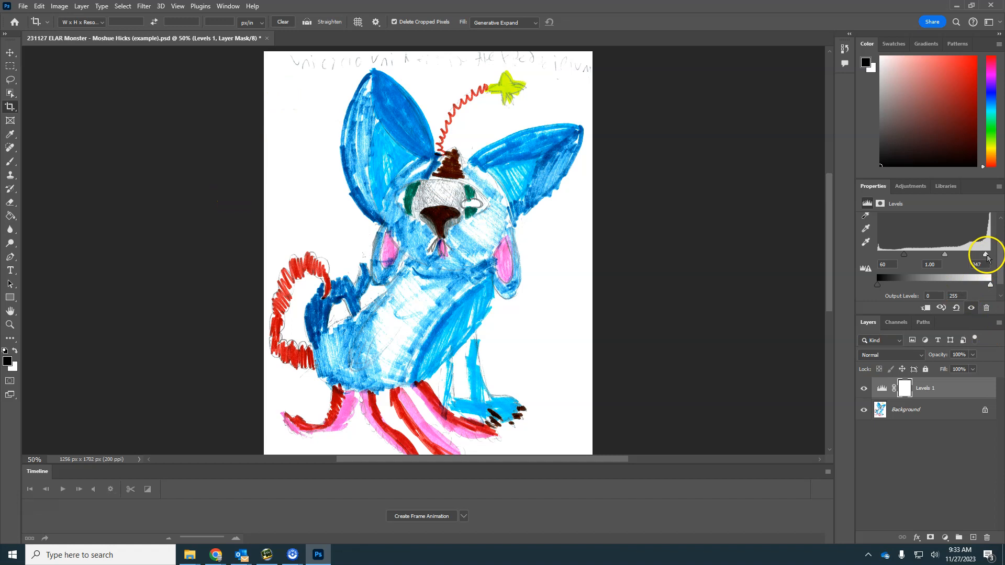
pyautogui.moveTo(982, 256)
pyautogui.mouseDown()
pyautogui.moveTo(958, 261)
pyautogui.moveTo(984, 267)
pyautogui.mouseUp()
pyautogui.click(905, 256)
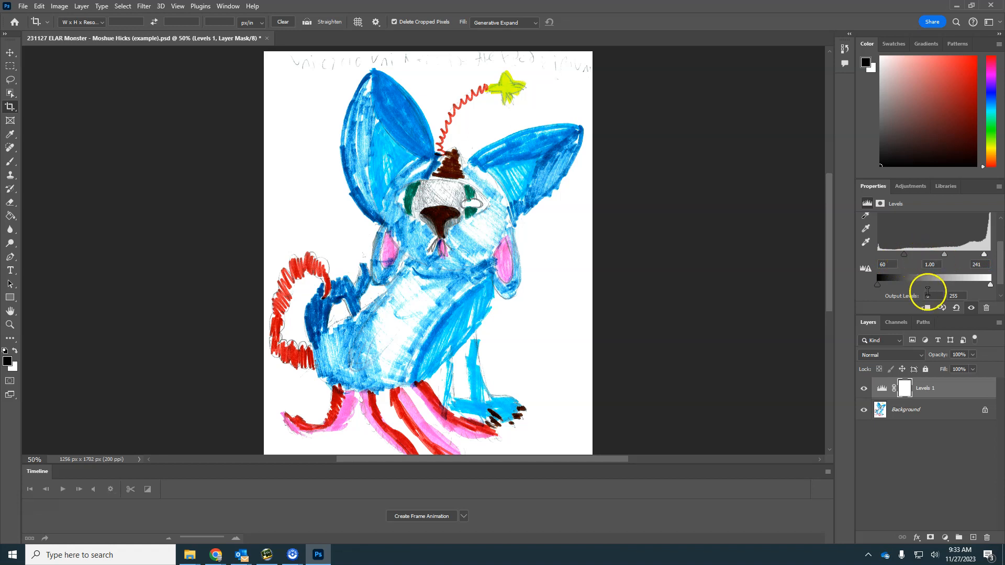
pyautogui.moveTo(945, 257)
pyautogui.mouseDown()
pyautogui.moveTo(934, 254)
pyautogui.moveTo(966, 256)
pyautogui.moveTo(944, 268)
pyautogui.mouseUp()
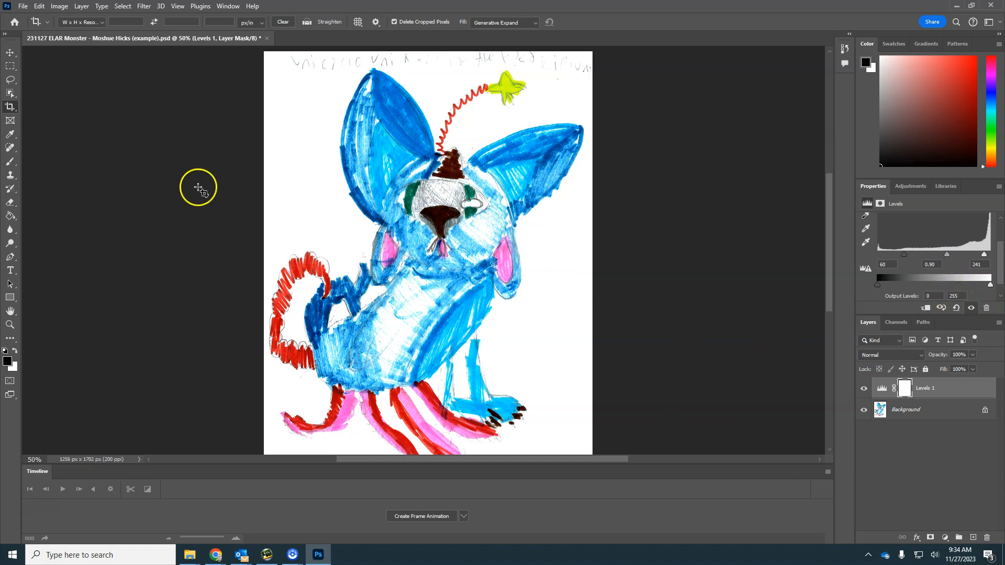
pyautogui.hotkey('ctrl', 's')
# - Prepare the Eraser on the Background layer, keeping white (ffffff) as the background color
pyautogui.press('e')
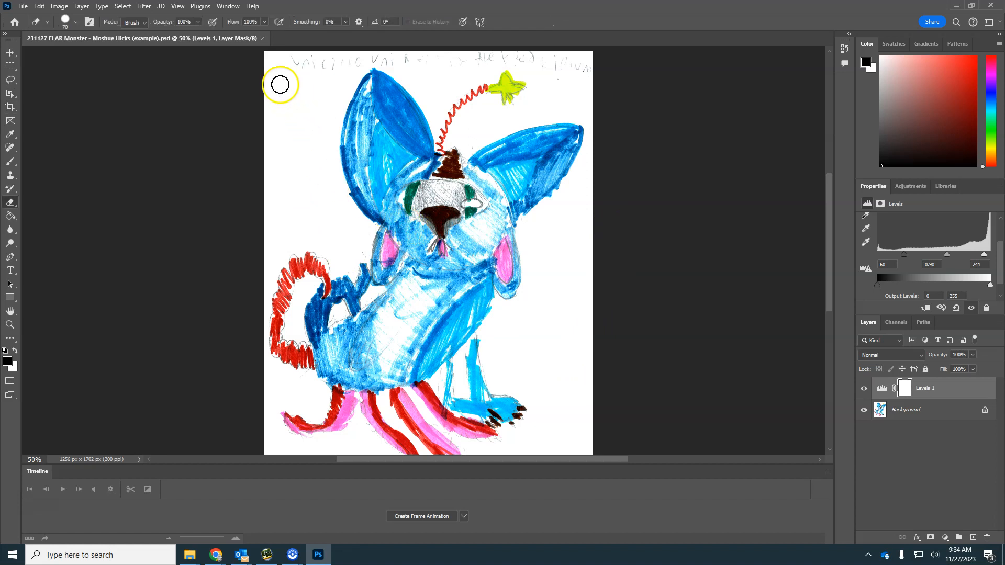
pyautogui.click(909, 413)
pyautogui.click(984, 411)
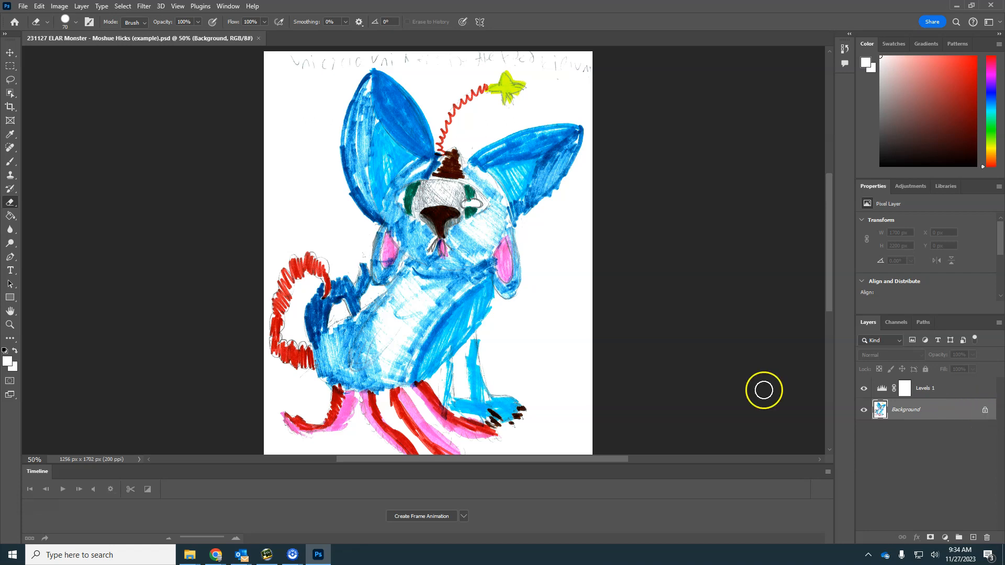
pyautogui.click(14, 368)
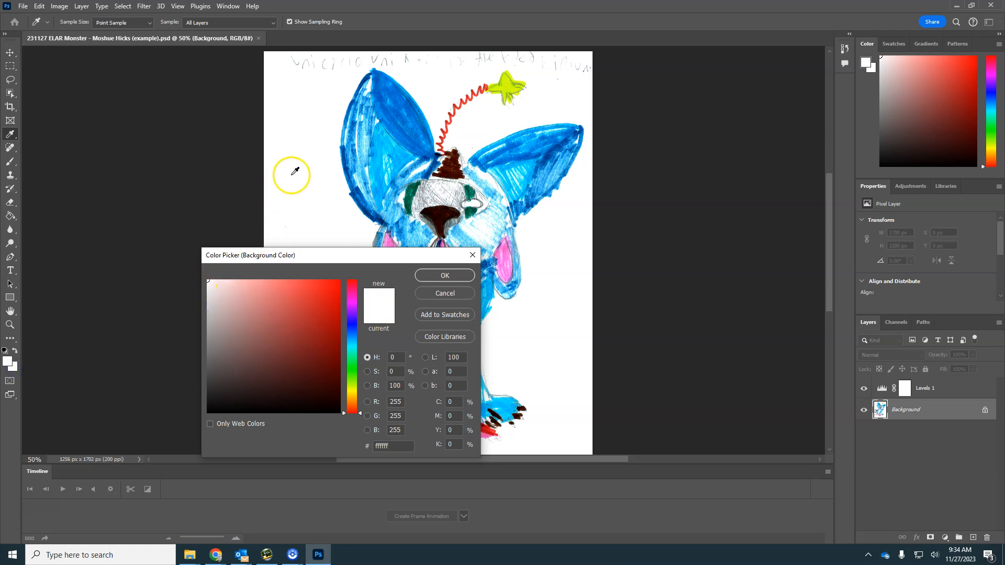
pyautogui.click(445, 276)
pyautogui.press('e')
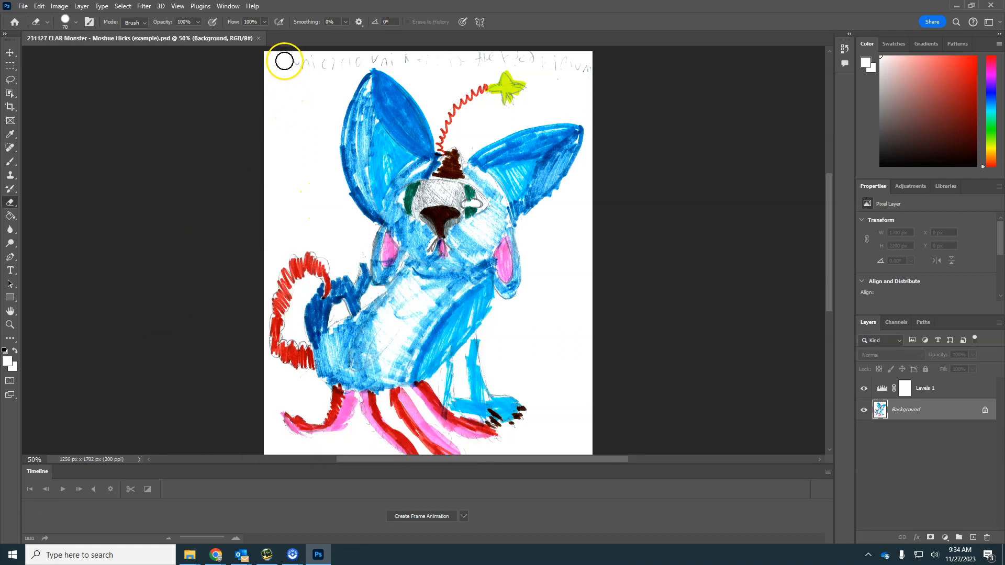
# - Set the foreground color to pure red, ff0000
pyautogui.click(8, 362)
pyautogui.click(270, 329)
pyautogui.moveTo(269, 328); pyautogui.dragTo(358, 270)
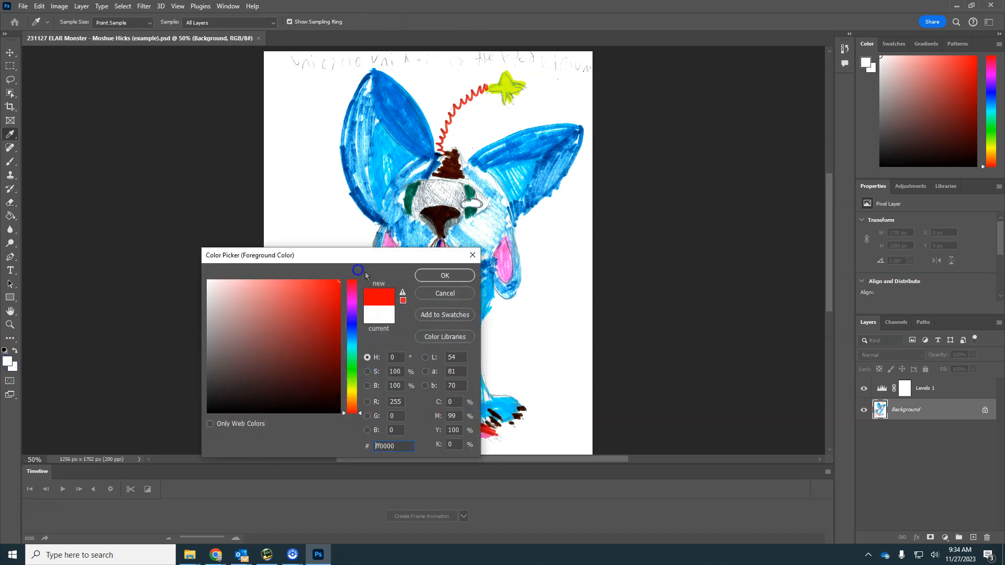
pyautogui.click(443, 275)
# - Erase the beginning of the handwritten line above the monster, try a stroke with red as background color, and undo it
pyautogui.moveTo(295, 65); pyautogui.dragTo(294, 63)
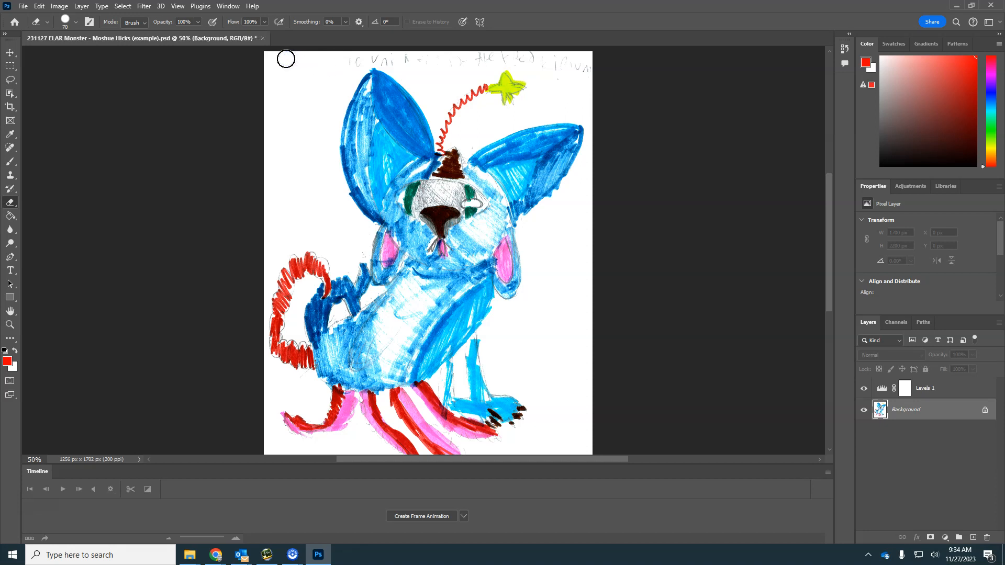
pyautogui.moveTo(286, 58); pyautogui.dragTo(293, 58)
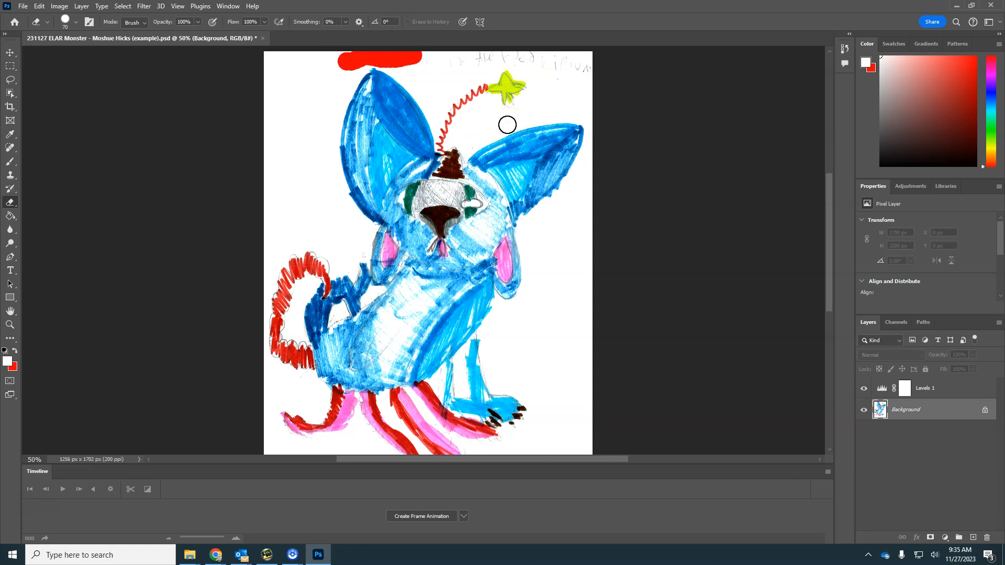
pyautogui.hotkey('ctrl', 'z')
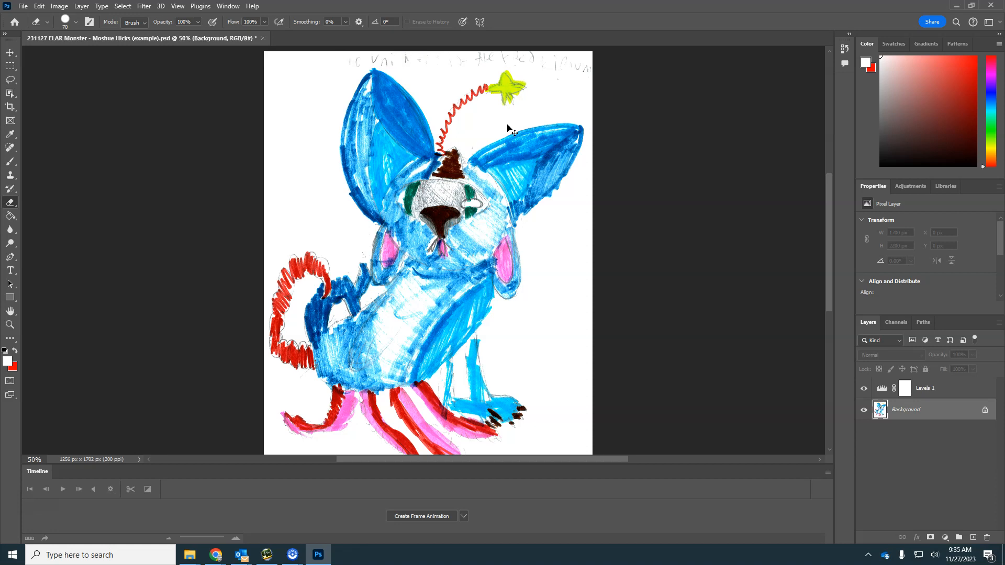
# - Swap the colors so white is the background color again and erase the remaining handwriting above the monster at 200% zoom
pyautogui.hotkey('ctrl', '+')
pyautogui.hotkey('ctrl', '+')
pyautogui.hotkey('ctrl', '+')
pyautogui.moveTo(484, 165); pyautogui.dragTo(454, 440)
pyautogui.moveTo(462, 197); pyautogui.dragTo(459, 435)
pyautogui.moveTo(475, 172); pyautogui.dragTo(498, 157)
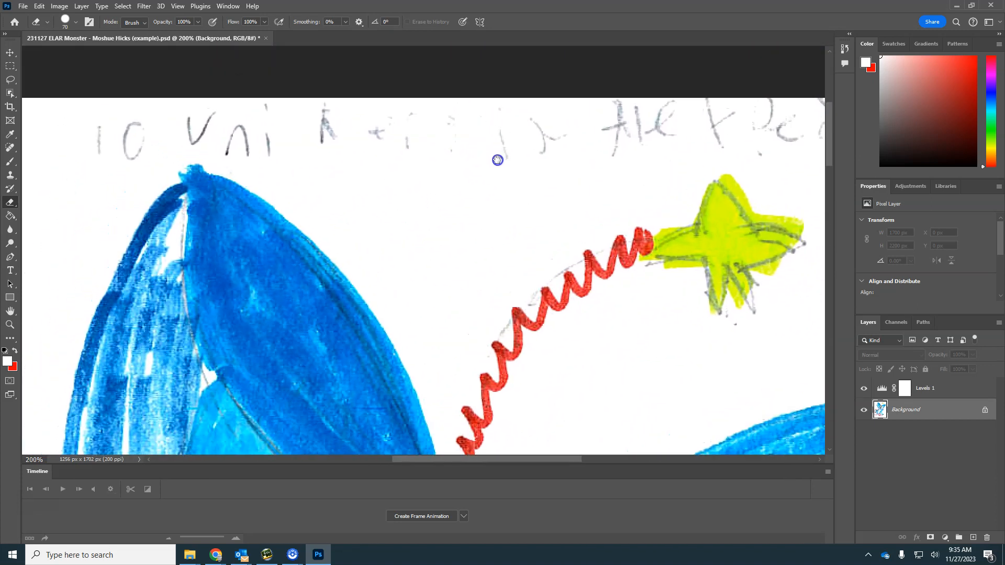
pyautogui.click(16, 352)
pyautogui.moveTo(130, 142)
pyautogui.mouseDown()
pyautogui.moveTo(97, 147)
pyautogui.moveTo(181, 124)
pyautogui.moveTo(263, 134)
pyautogui.moveTo(356, 121)
pyautogui.moveTo(545, 119)
pyautogui.moveTo(493, 149)
pyautogui.mouseUp()
pyautogui.hscroll(6, 548, 168)
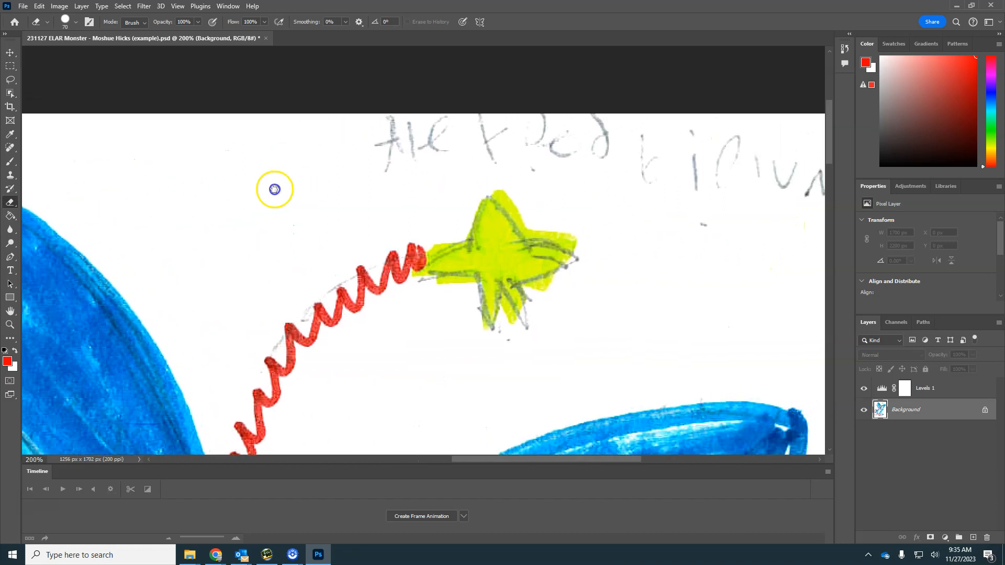
pyautogui.moveTo(240, 175)
pyautogui.mouseDown()
pyautogui.moveTo(326, 135)
pyautogui.moveTo(509, 144)
pyautogui.moveTo(605, 199)
pyautogui.moveTo(606, 152)
pyautogui.moveTo(723, 190)
pyautogui.moveTo(592, 199)
pyautogui.mouseUp()
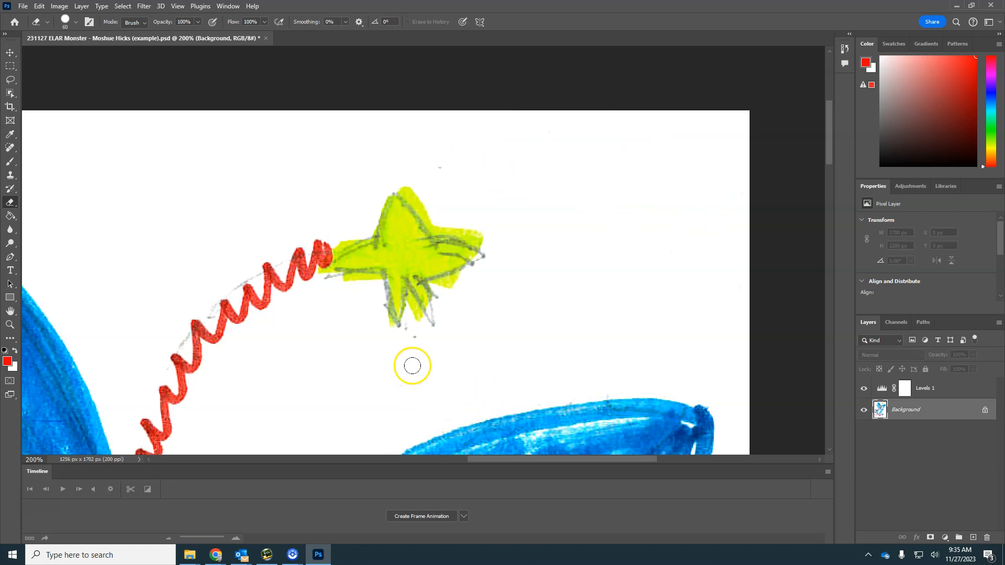
# - Reduce the eraser size to 15 px and erase the stray specks around the yellow star
pyautogui.press('[')
pyautogui.press('[')
pyautogui.press('[')
pyautogui.press('[')
pyautogui.press('[')
pyautogui.press('[')
pyautogui.press(']')
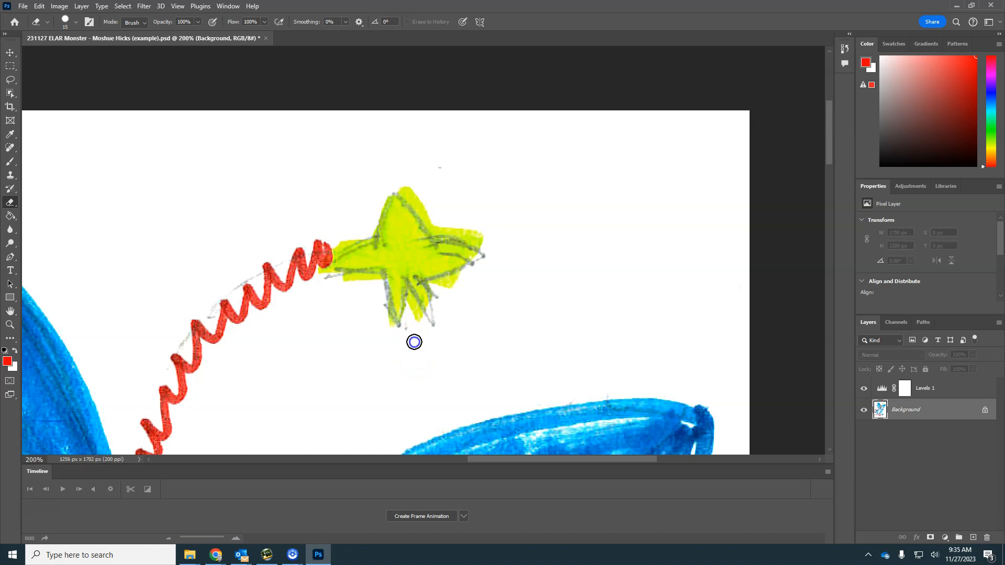
pyautogui.moveTo(410, 331)
pyautogui.mouseDown()
pyautogui.moveTo(354, 354)
pyautogui.moveTo(298, 324)
pyautogui.moveTo(316, 367)
pyautogui.moveTo(436, 366)
pyautogui.moveTo(348, 349)
pyautogui.mouseUp()
# - Erase the stray speck between the brown hair tuft and the blue ear beside the yellow star
pyautogui.scroll(-5, 348, 349)
pyautogui.rightClick(254, 350)
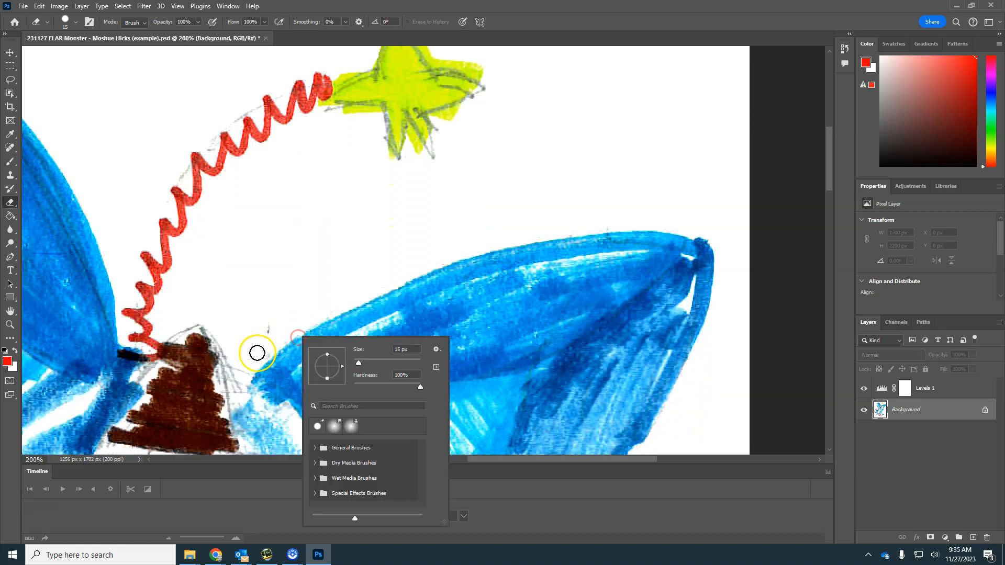
pyautogui.scroll(-1, 246, 342)
pyautogui.click(275, 242)
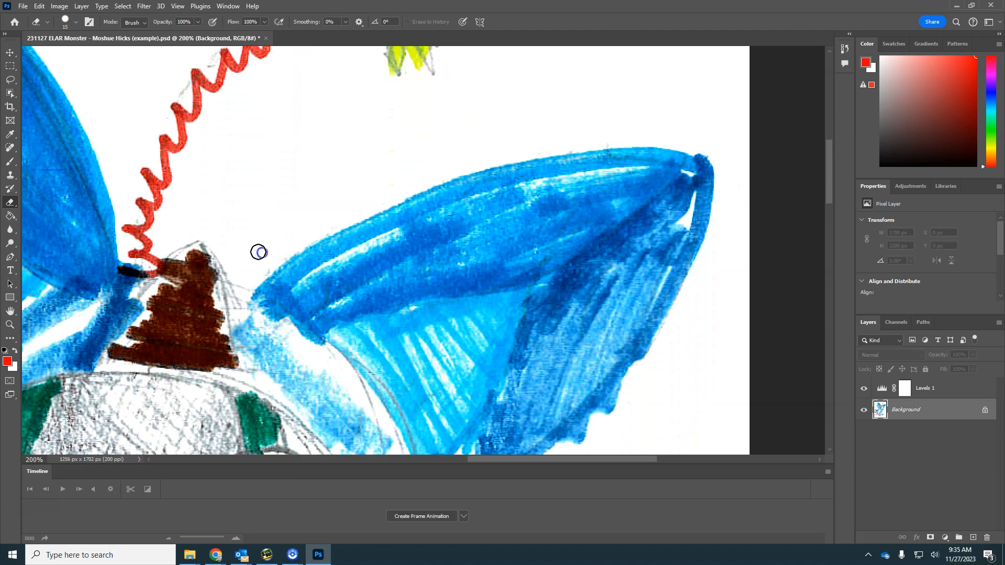
# - Save the cleaned-up monster drawing in its existing Photoshop document
pyautogui.hotkey('ctrl', '-')
pyautogui.hotkey('ctrl', '-')
pyautogui.hotkey('ctrl', '-')
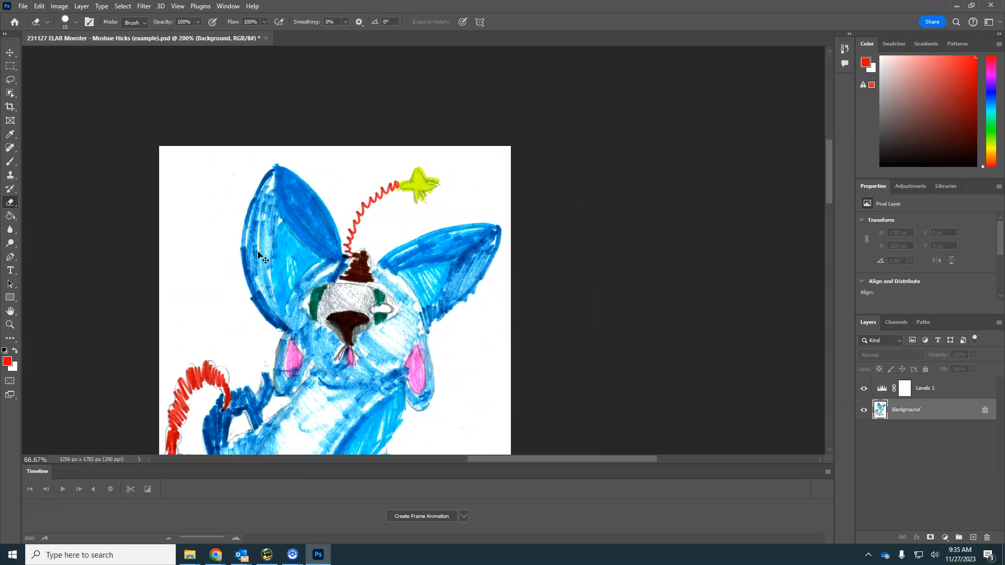
pyautogui.moveTo(244, 310); pyautogui.dragTo(209, 201)
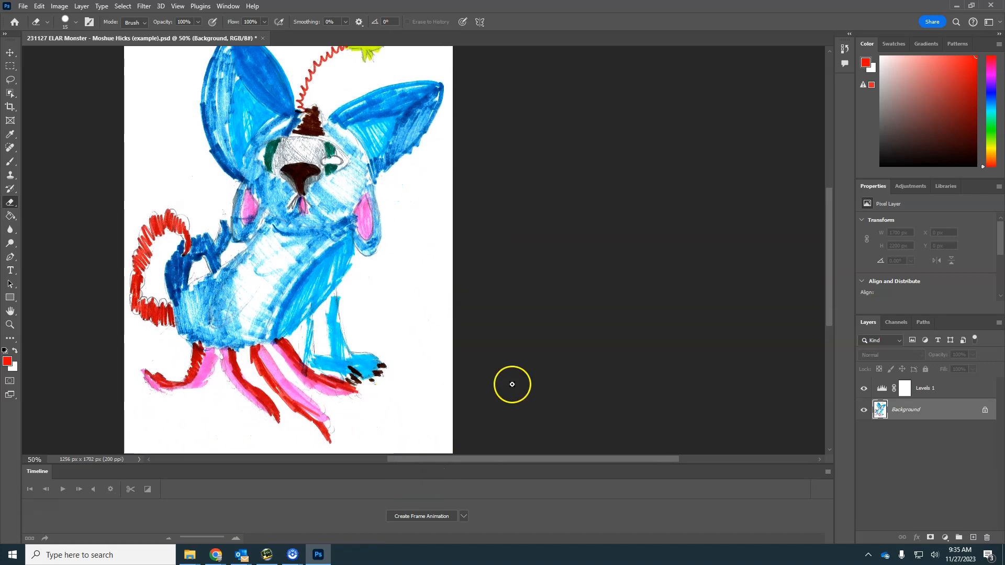
pyautogui.moveTo(386, 180)
pyautogui.mouseDown()
pyautogui.moveTo(407, 224)
pyautogui.moveTo(460, 230)
pyautogui.moveTo(466, 220)
pyautogui.mouseUp()
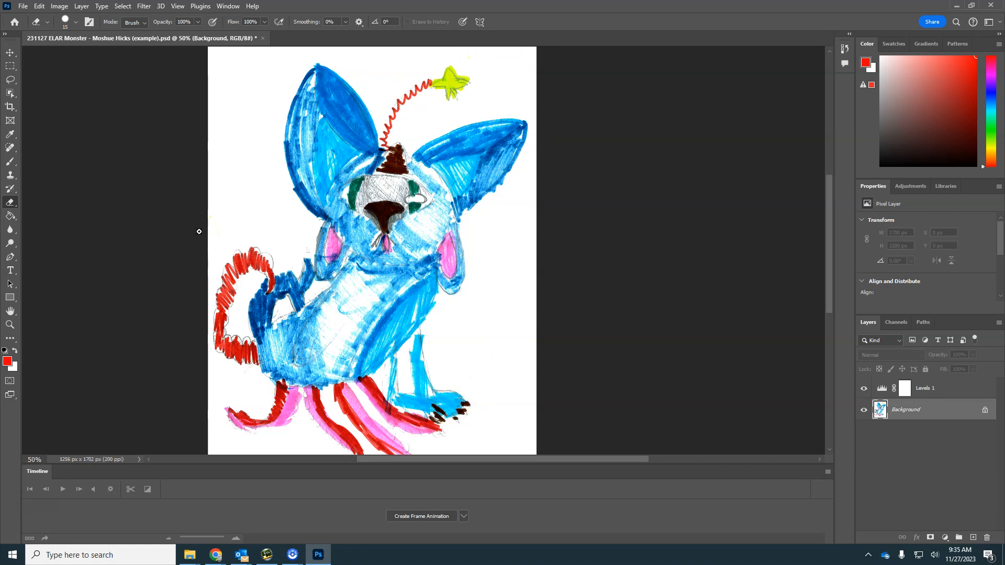
pyautogui.click(26, 7)
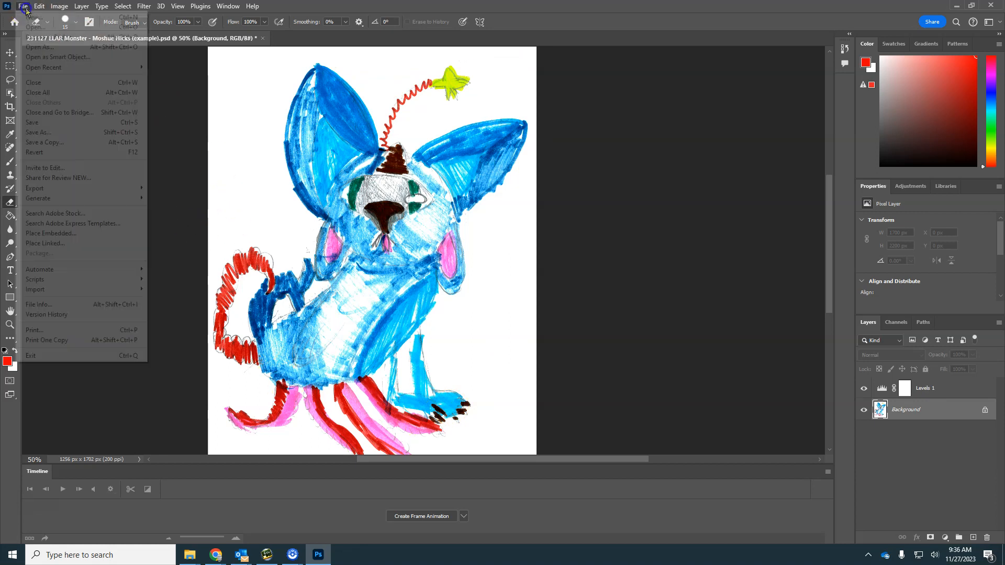
pyautogui.click(31, 123)
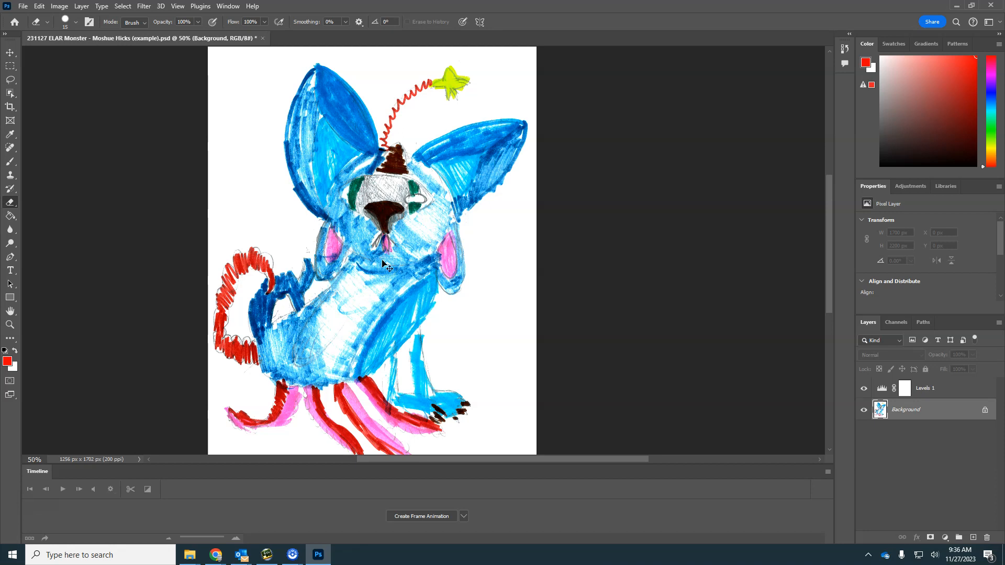
# - Undo the edits back through the erasing and the Levels modification, and redo only the Levels modification
pyautogui.hotkey('ctrl', 'z')
pyautogui.hotkey('ctrl', 'z')
pyautogui.hotkey('ctrl', 'z')
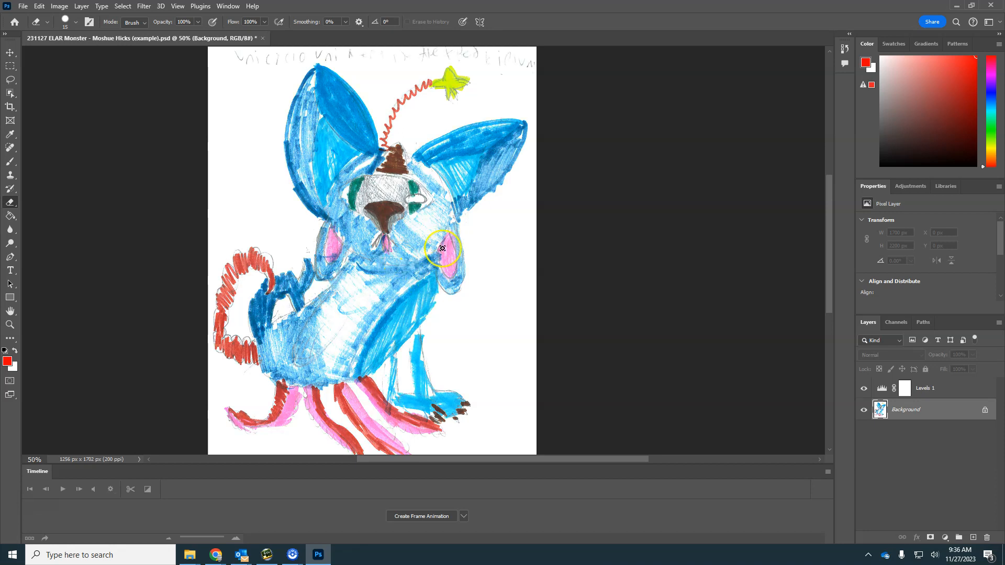
pyautogui.click(39, 6)
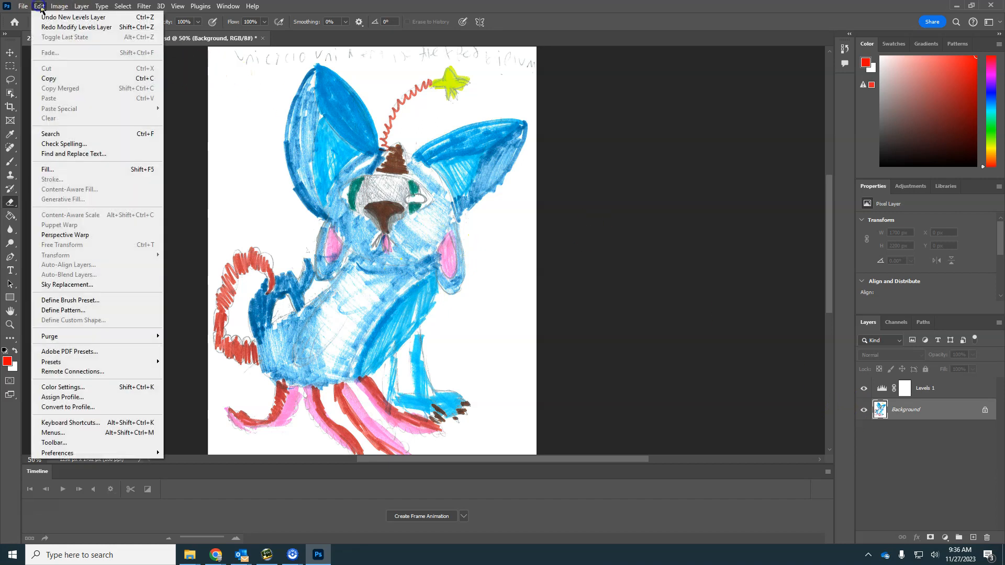
pyautogui.click(80, 28)
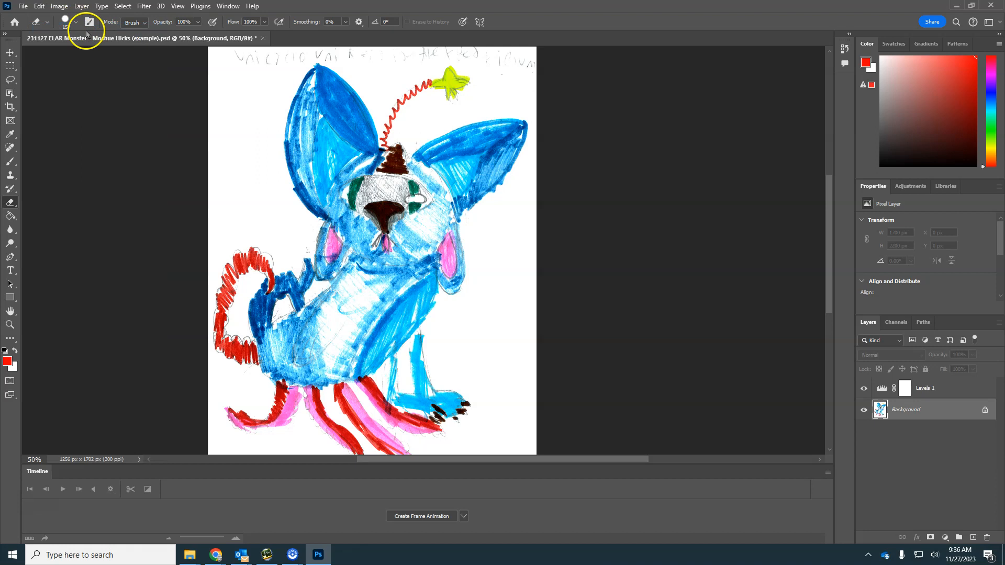
pyautogui.click(40, 7)
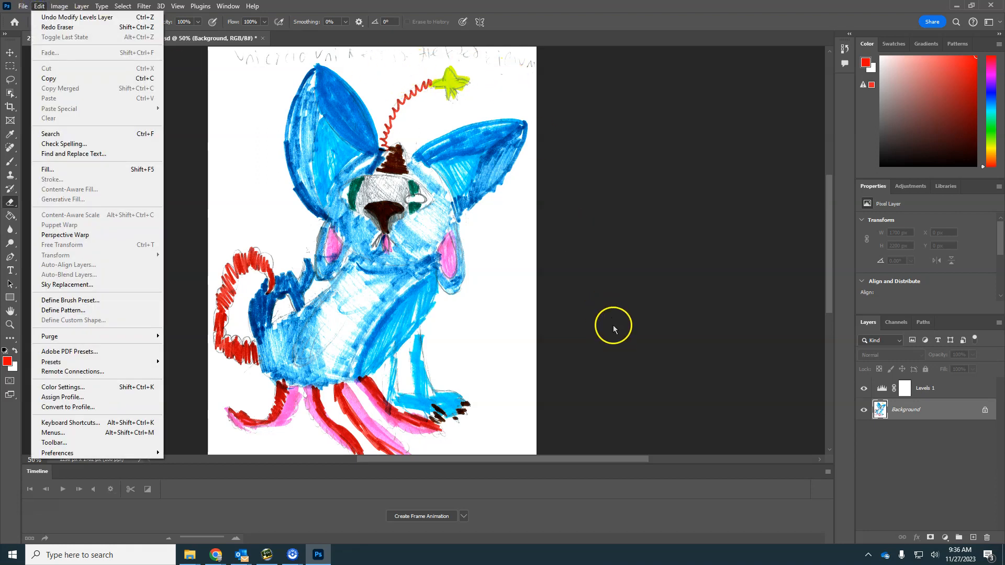
pyautogui.click(252, 7)
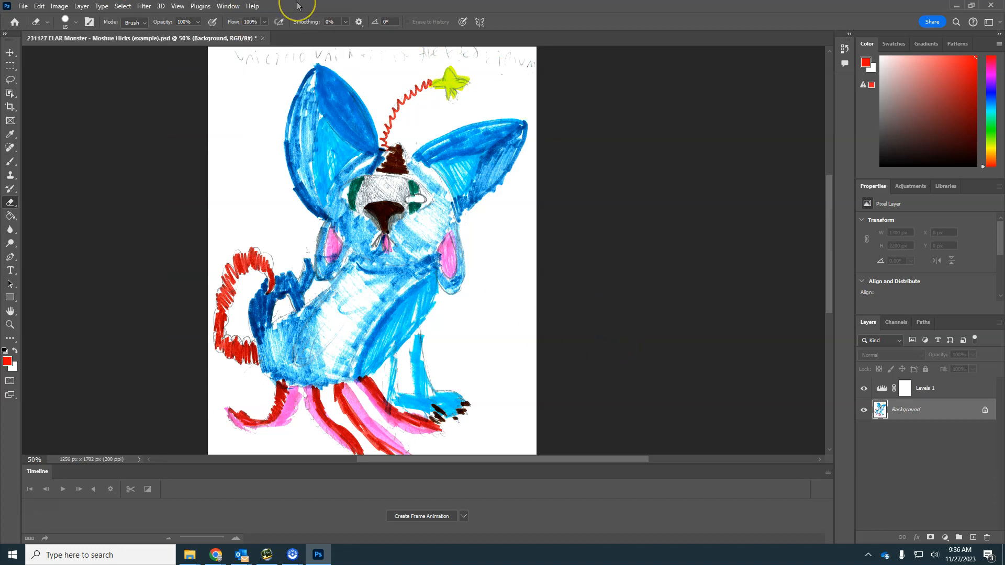